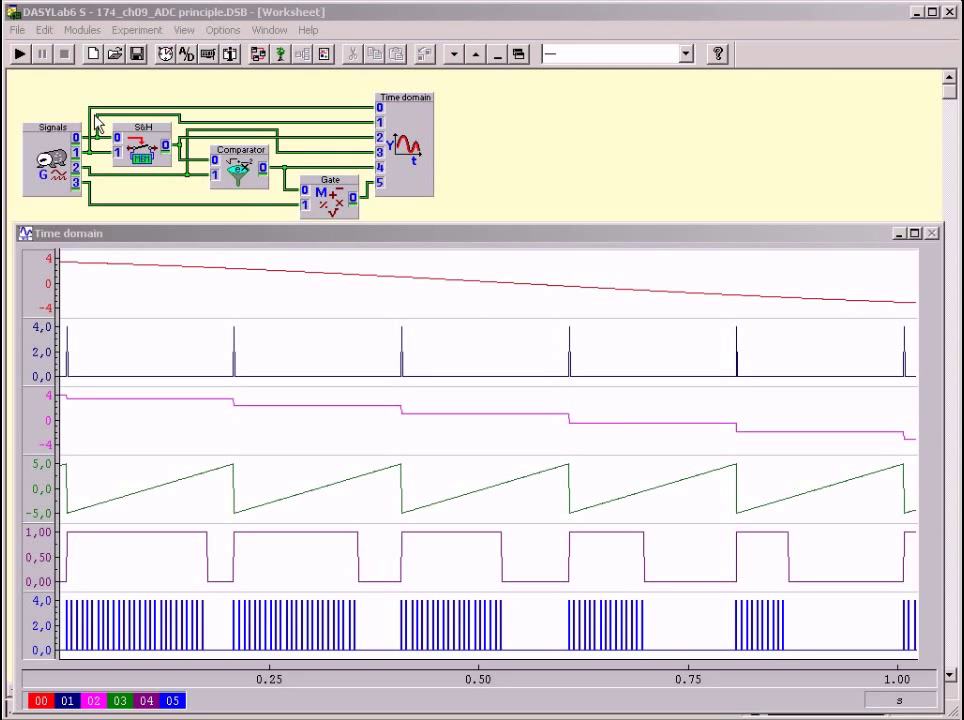
# Run the ADC principle experiment and bring the Time domain plot window forward
pyautogui.click(20, 54)
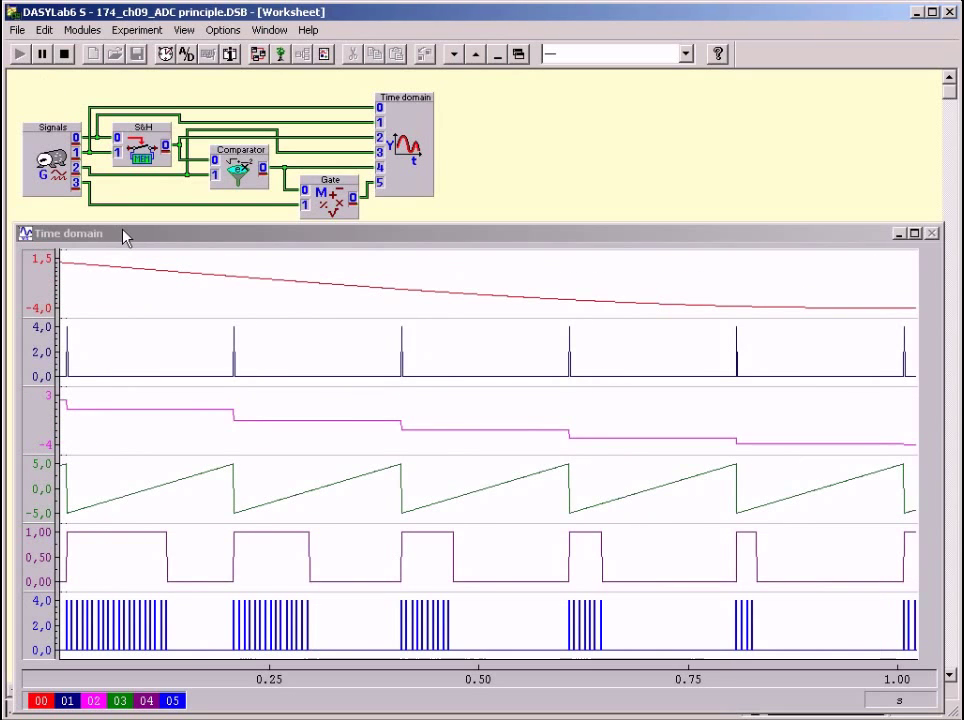
pyautogui.click(124, 237)
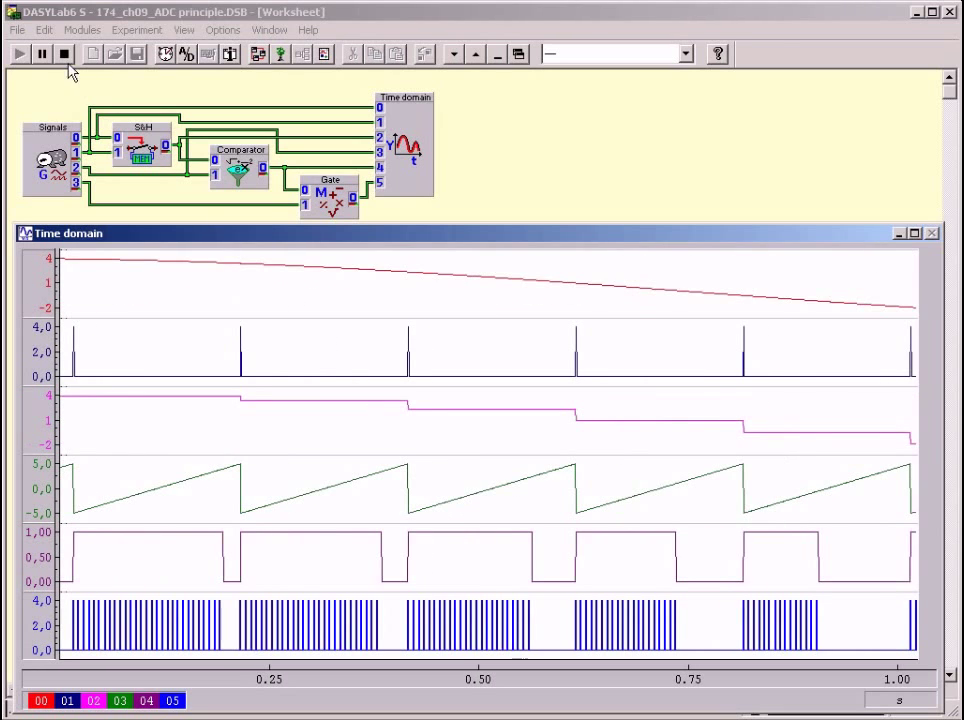
# Stop the ADC measurement and start a fresh run to capture new waveforms
pyautogui.click(64, 53)
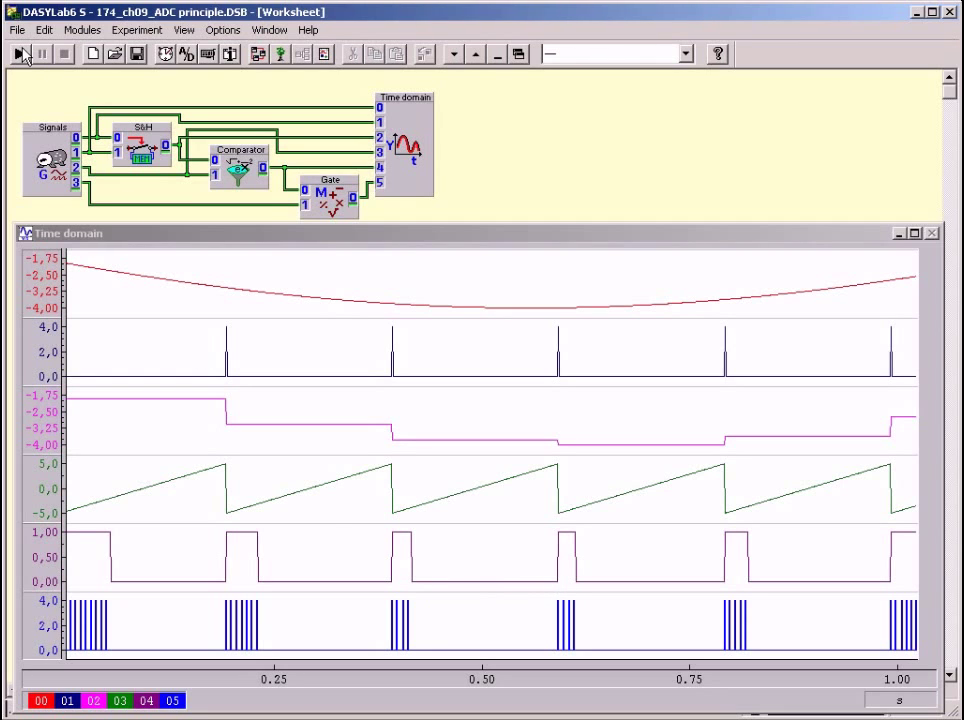
pyautogui.click(21, 54)
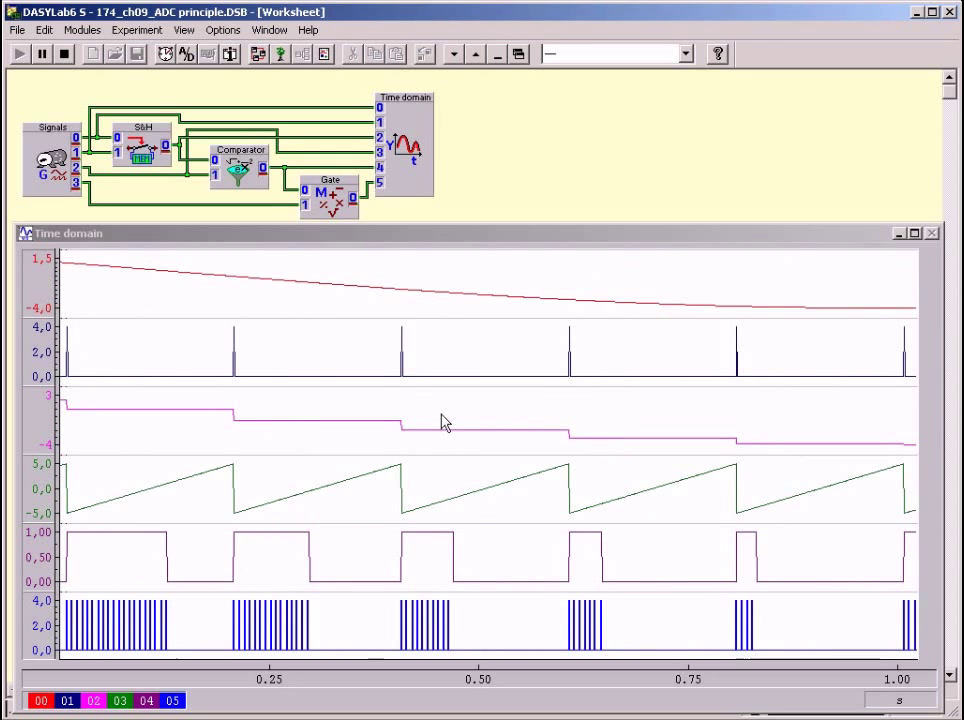
pyautogui.click(64, 54)
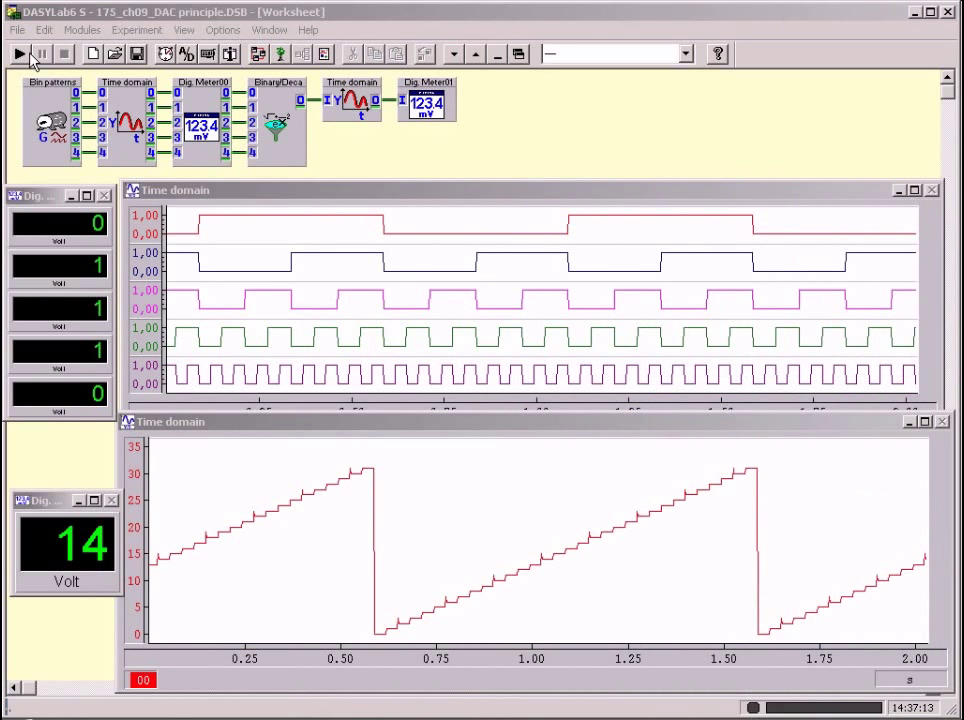
# Run the DAC principle worksheet until the staircase reaches 31 Volt, then stop it
pyautogui.click(22, 54)
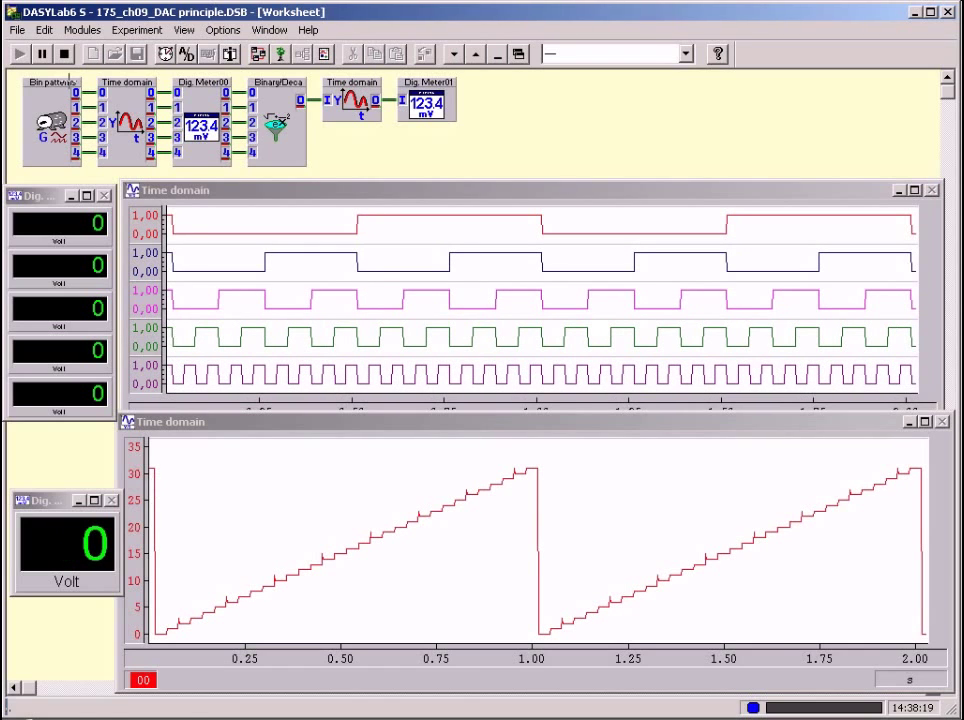
pyautogui.click(64, 53)
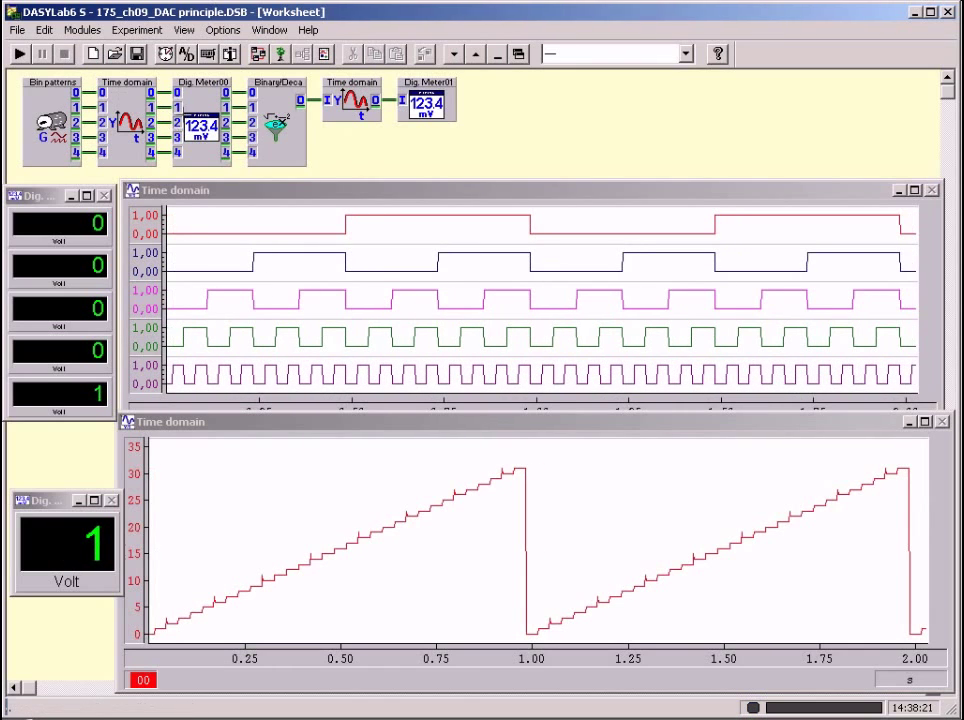
# Review the Binary/Deca formula 1*IN(4)+2*IN(3)+4*IN(2)+8*IN(1)+16*IN(0) and close it with Ok
pyautogui.doubleClick(284, 118)
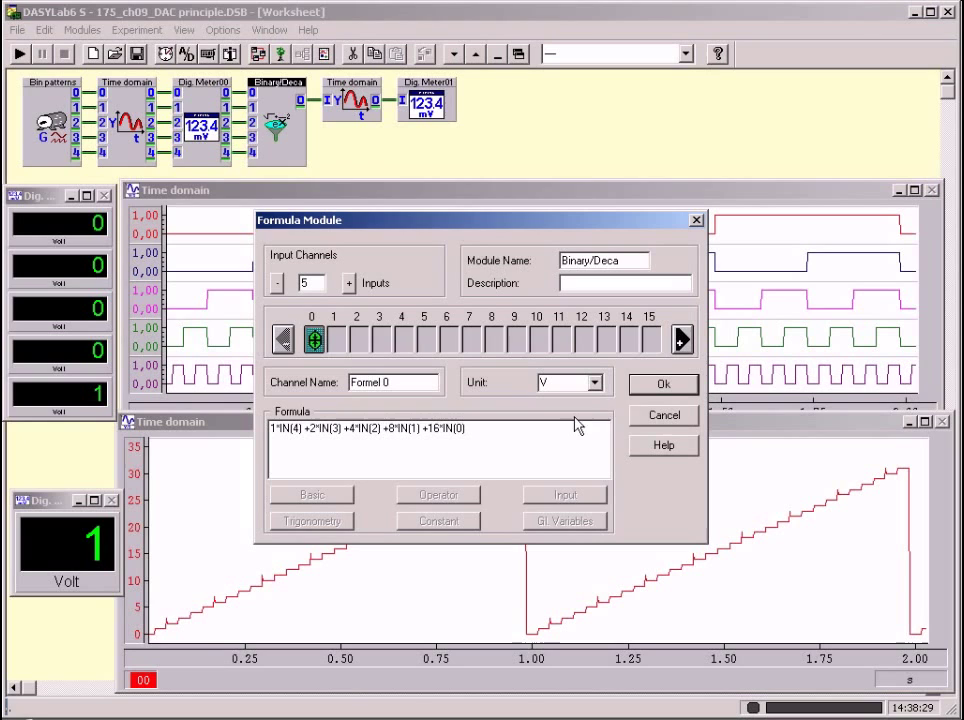
pyautogui.click(660, 385)
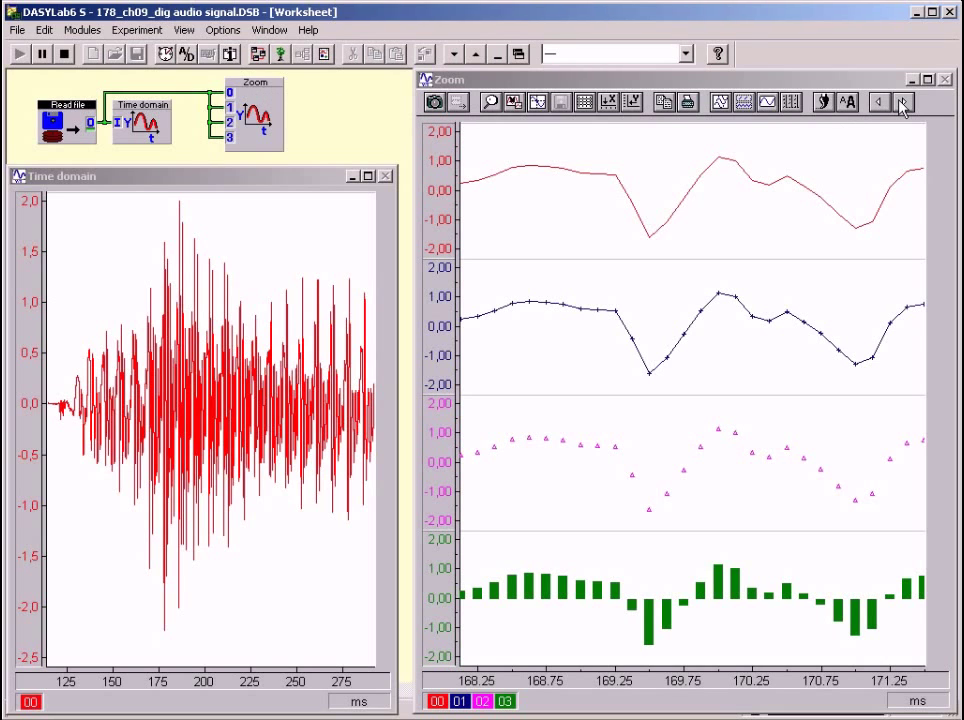
# Page the Zoom window forward to roughly 176.25–179.25 ms of the audio signal
pyautogui.click(903, 103)
pyautogui.click(903, 103)
pyautogui.click(903, 103)
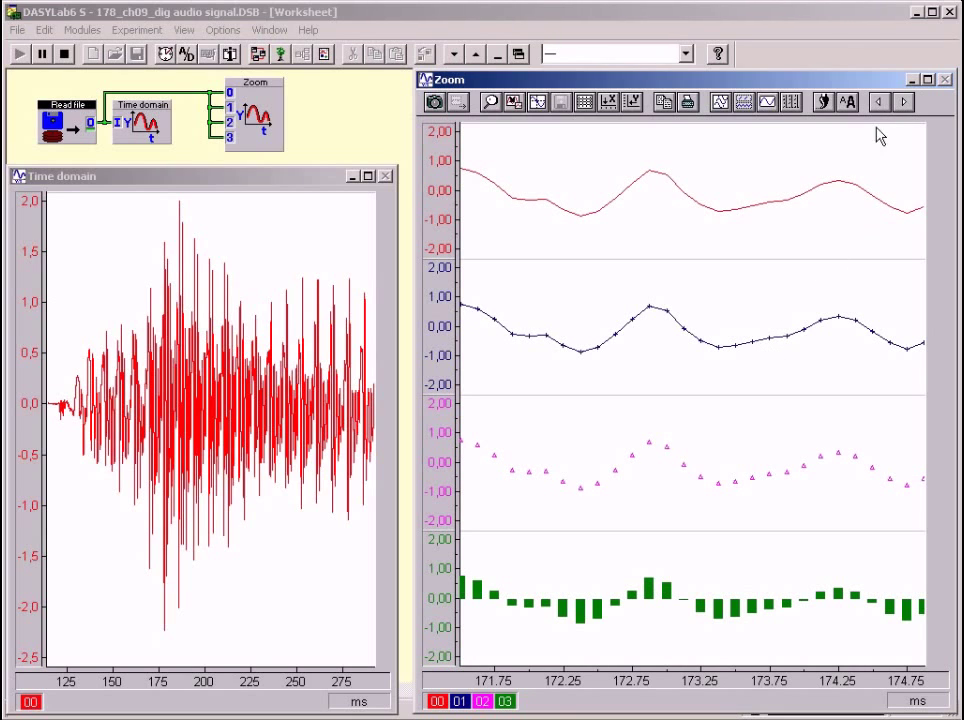
pyautogui.click(904, 103)
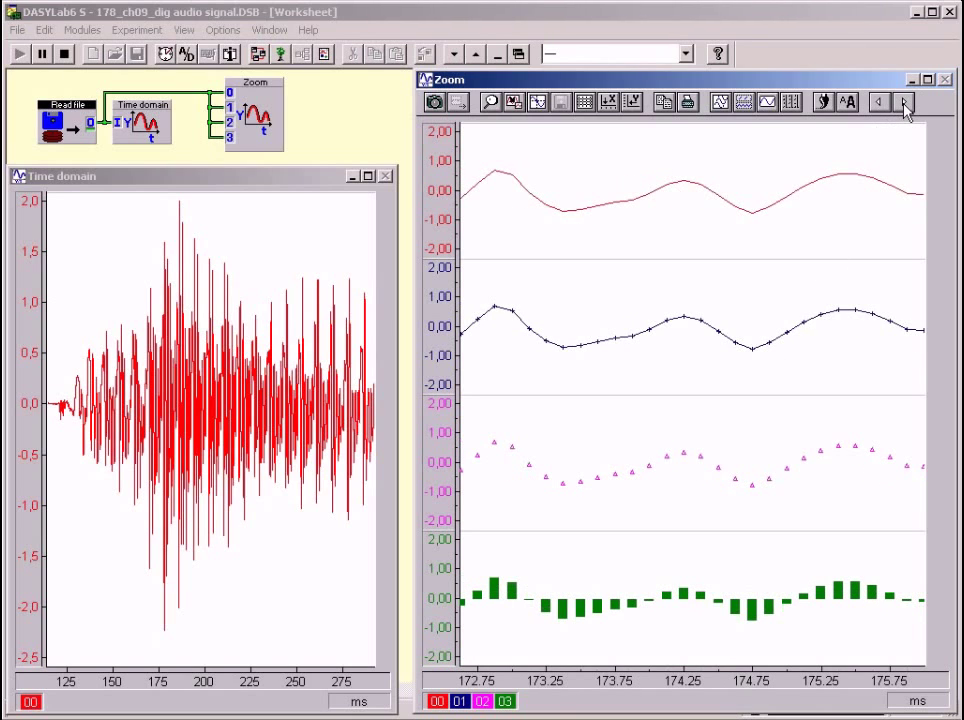
pyautogui.click(904, 103)
pyautogui.click(904, 103)
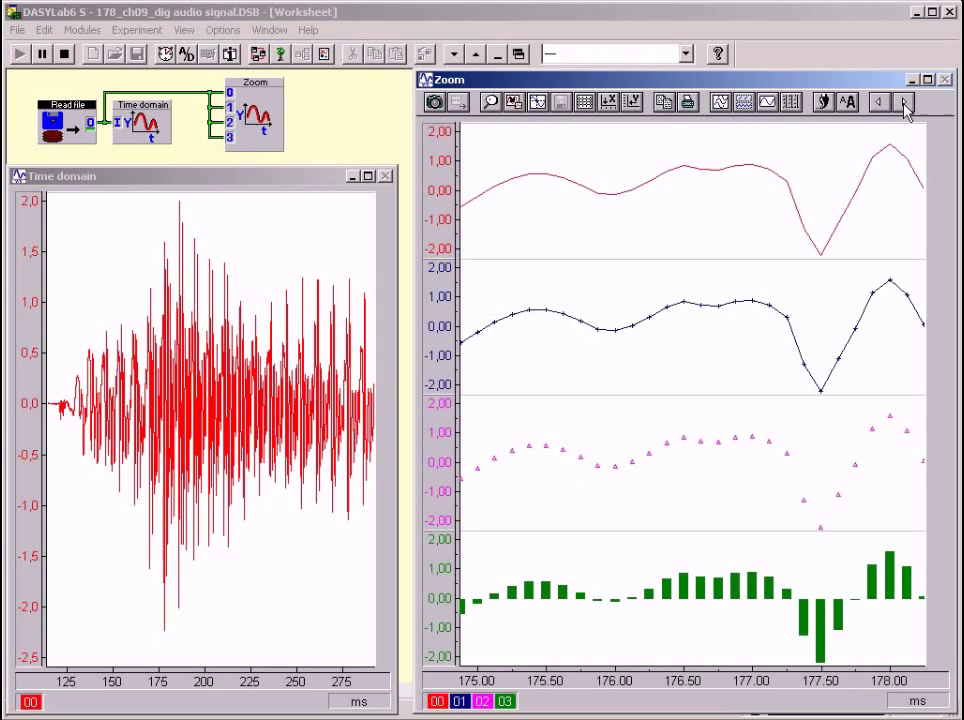
pyautogui.click(904, 103)
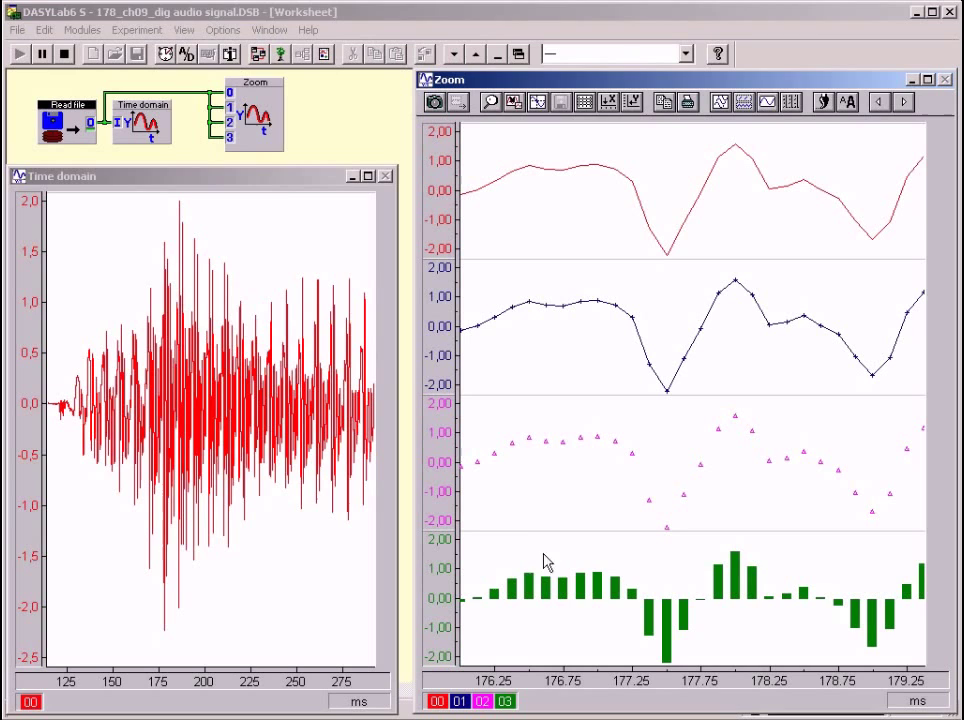
# Stop the measurement and page the zoomed plots forward to 196.50–199.50 ms
pyautogui.click(64, 55)
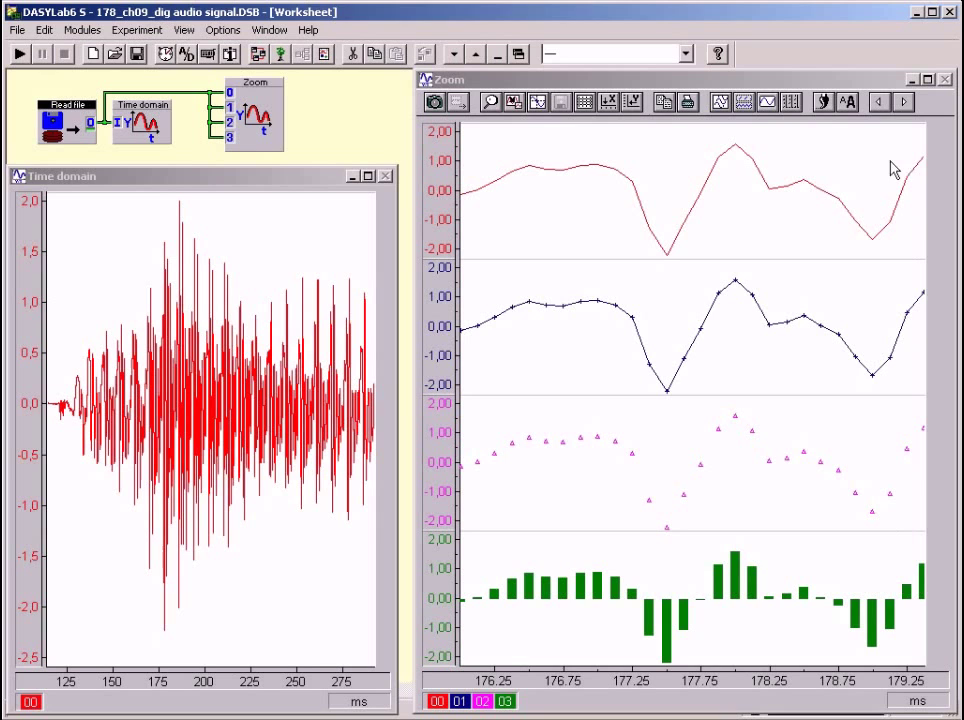
pyautogui.click(905, 104)
pyautogui.click(905, 104)
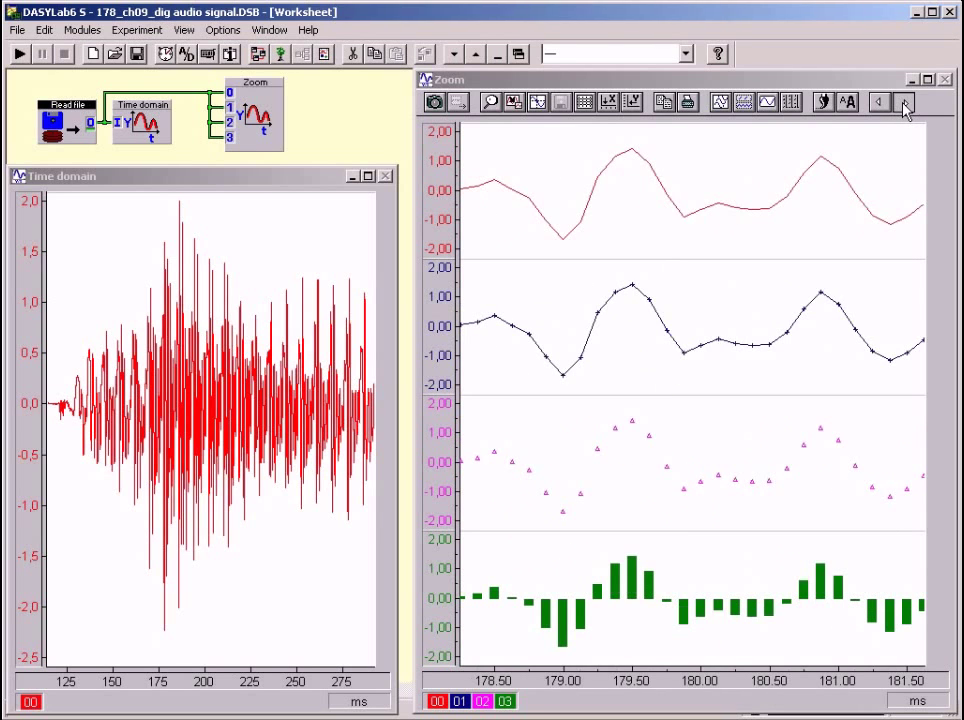
pyautogui.click(905, 104)
pyautogui.click(905, 104)
pyautogui.click(905, 104)
pyautogui.click(905, 104)
pyautogui.click(905, 104)
pyautogui.click(905, 104)
pyautogui.click(905, 104)
pyautogui.click(905, 104)
pyautogui.click(905, 104)
pyautogui.click(905, 104)
pyautogui.click(905, 104)
pyautogui.click(905, 104)
pyautogui.click(905, 104)
pyautogui.click(905, 104)
pyautogui.click(905, 104)
pyautogui.click(905, 104)
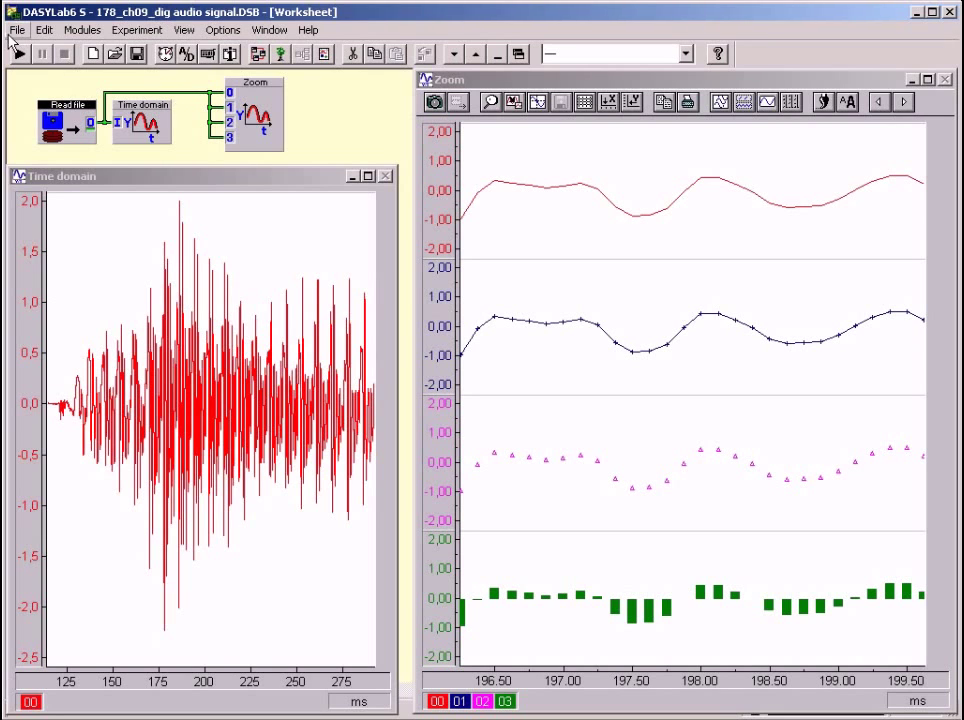
# Open the recent 179_ch09_number chain.DSB worksheet, discarding changes to the audio-signal worksheet
pyautogui.click(17, 30)
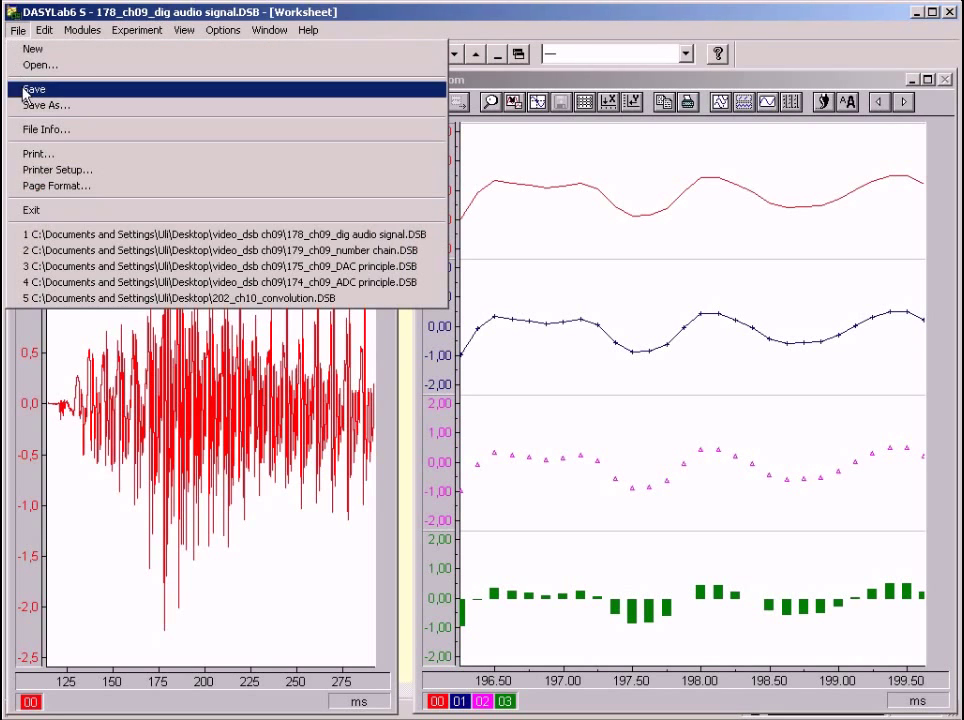
pyautogui.click(80, 256)
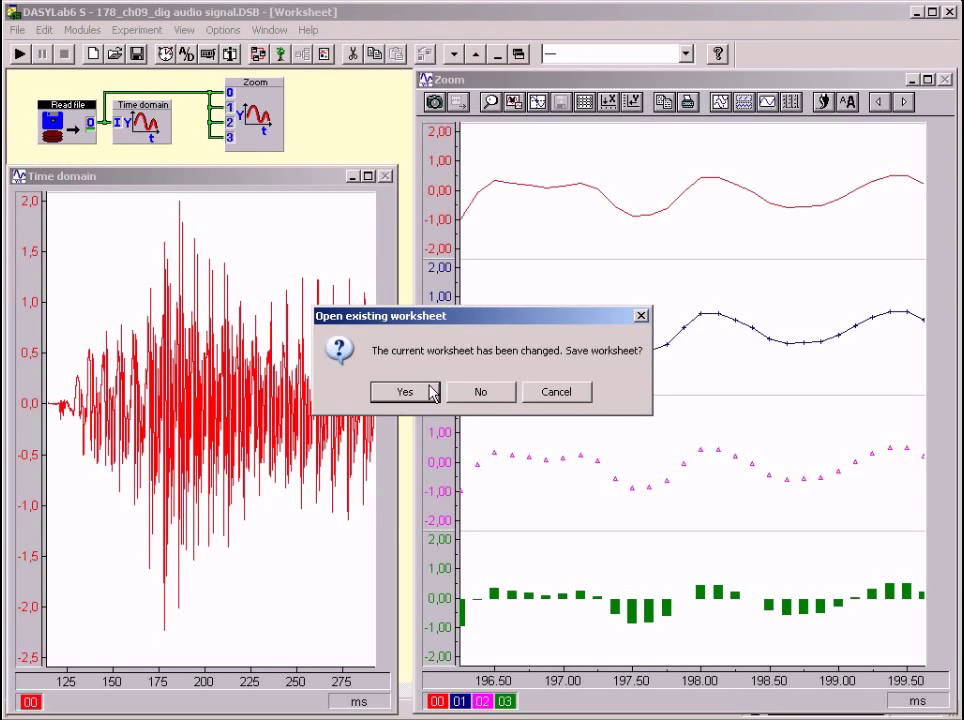
pyautogui.click(467, 395)
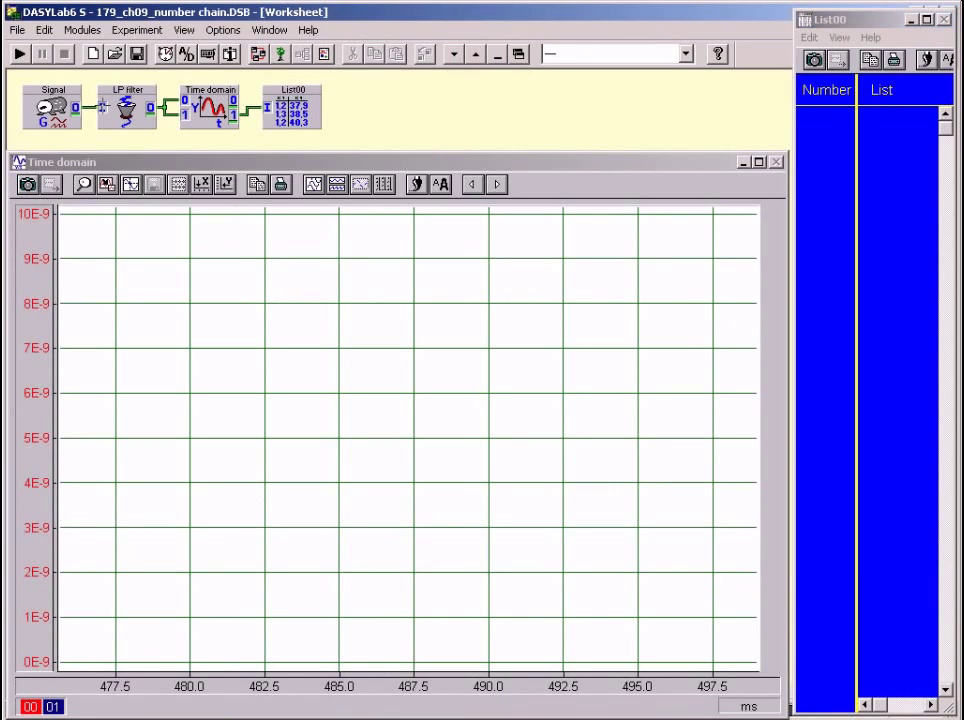
# Run the number chain worksheet so Time domain and List00 fill with sample values
pyautogui.click(20, 56)
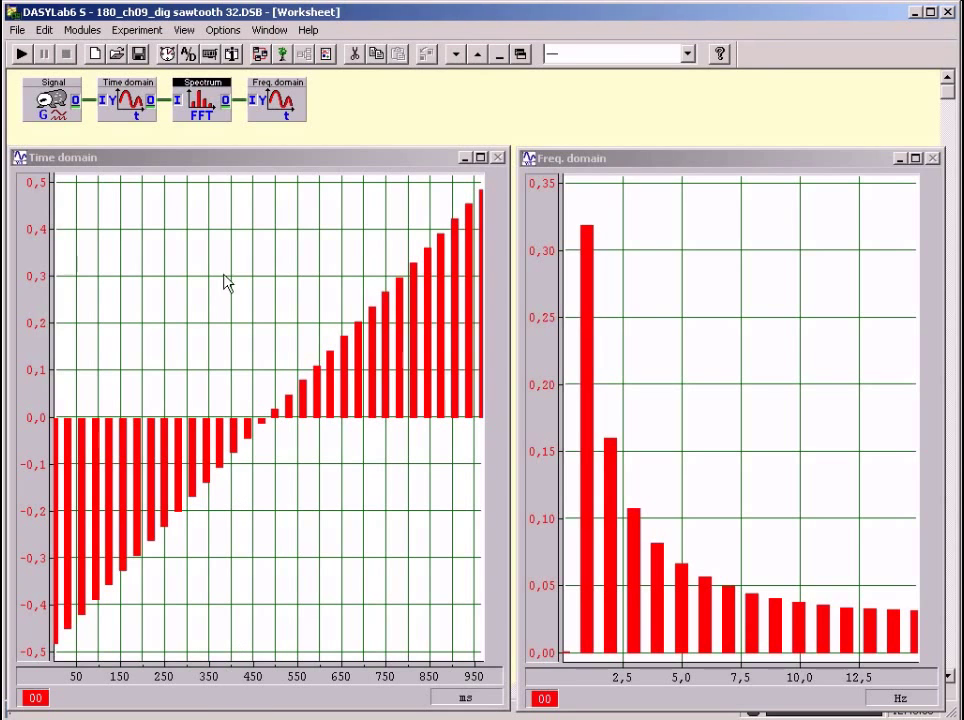
pyautogui.click(192, 56)
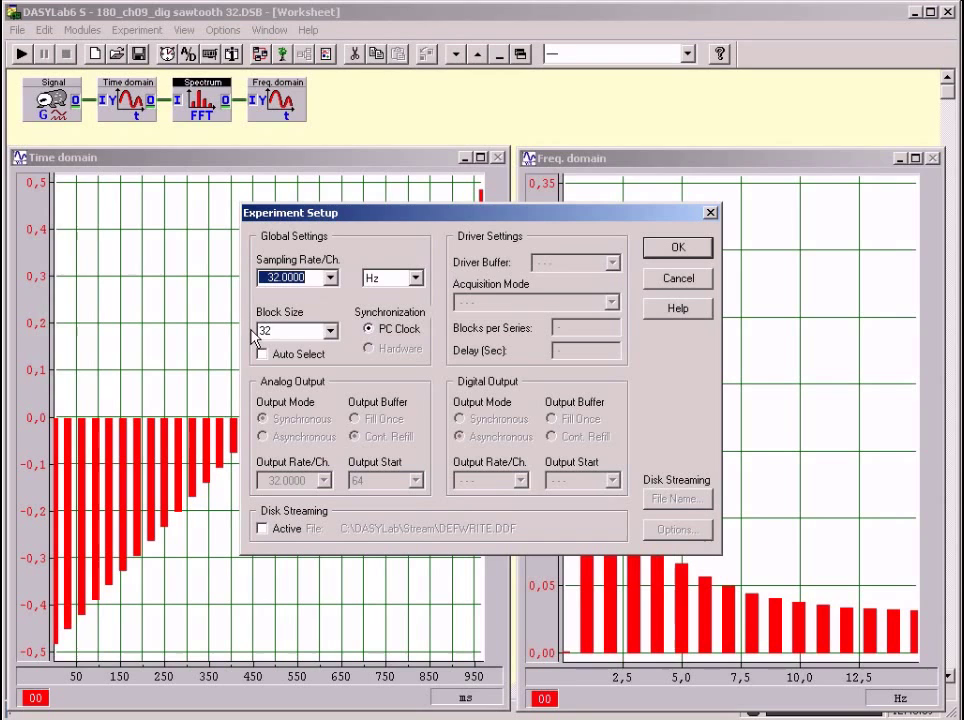
pyautogui.click(677, 279)
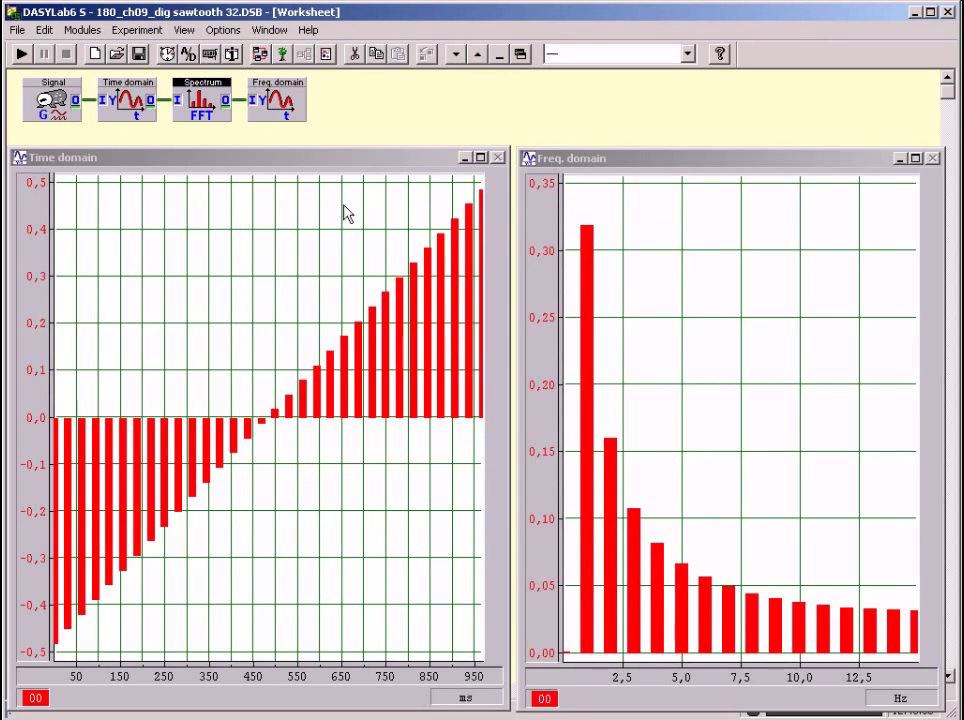
pyautogui.doubleClick(50, 100)
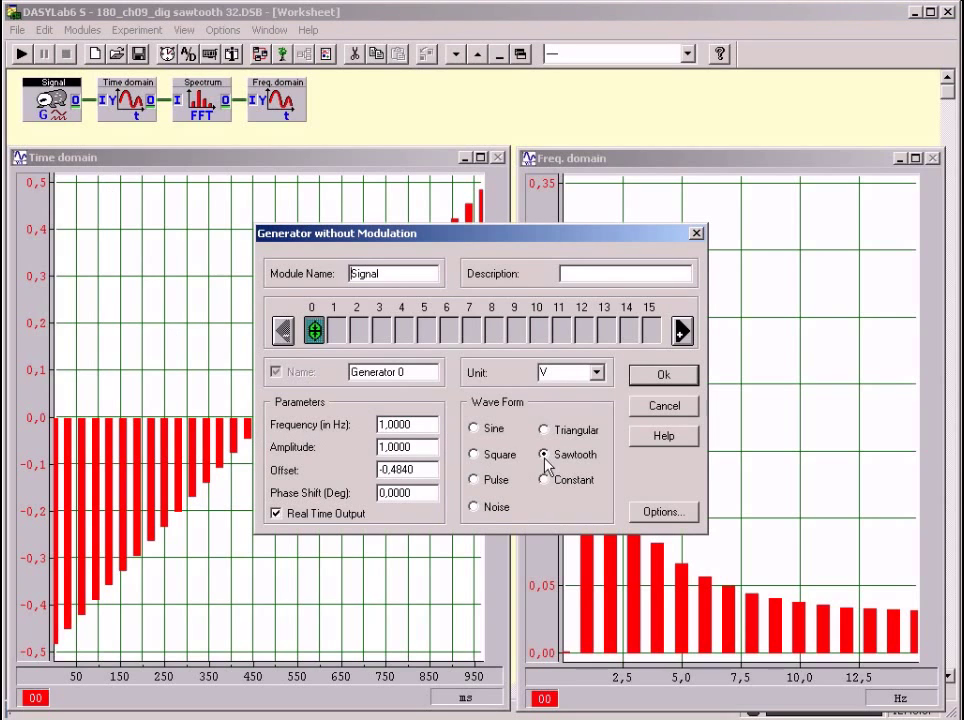
pyautogui.click(646, 380)
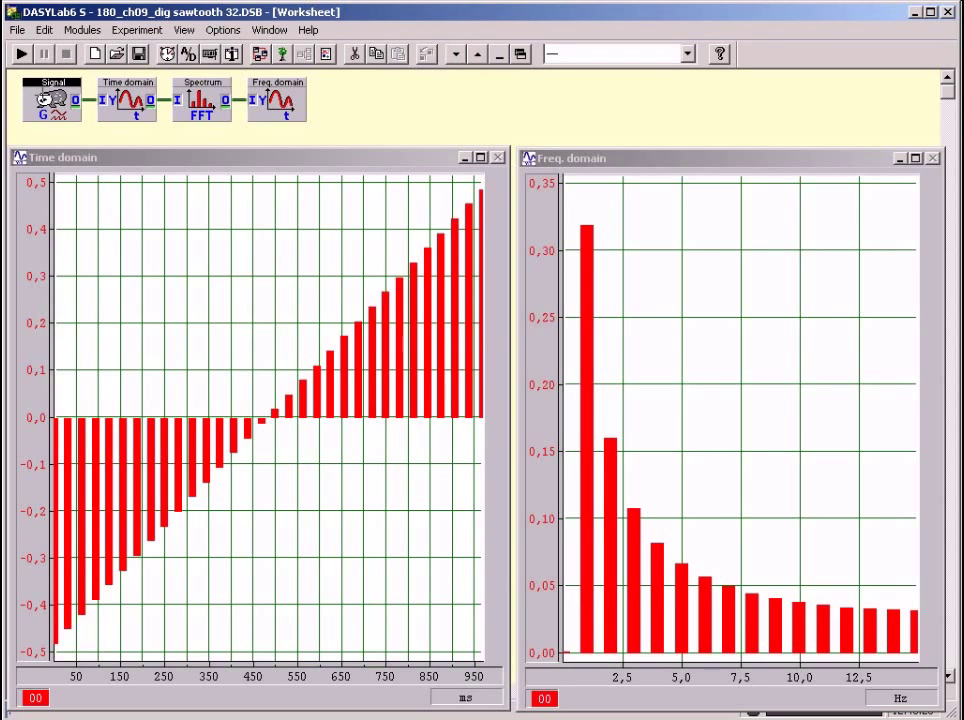
# Change the sawtooth Signal module's frequency to 1,3 Hz and restart the experiment
pyautogui.doubleClick(42, 95)
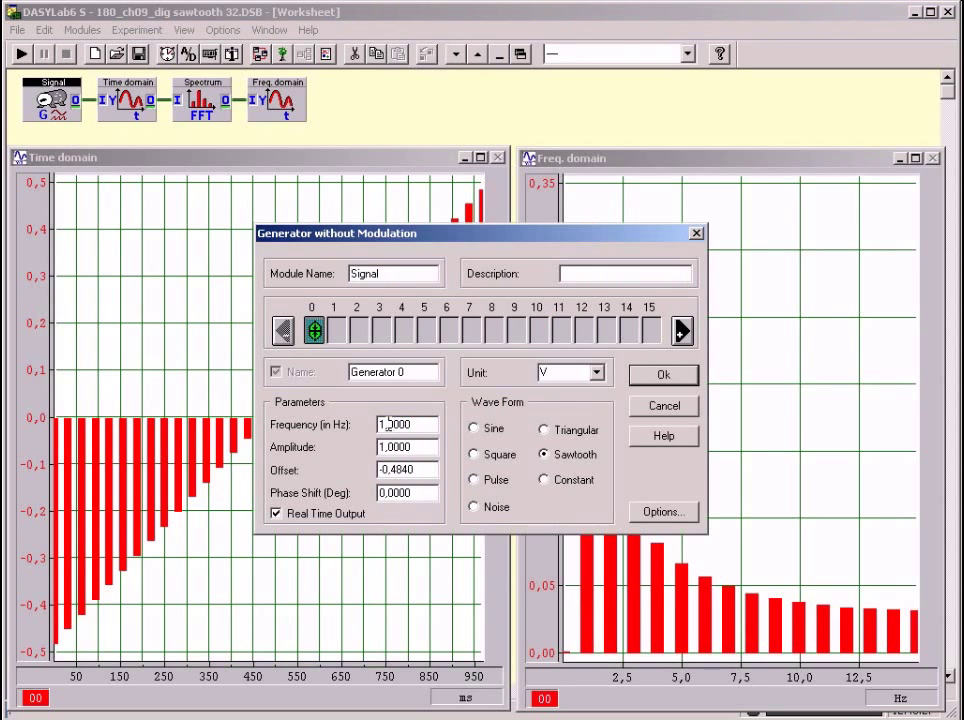
pyautogui.moveTo(388, 424); pyautogui.dragTo(412, 423)
pyautogui.write(',3')
pyautogui.click(665, 378)
pyautogui.click(21, 56)
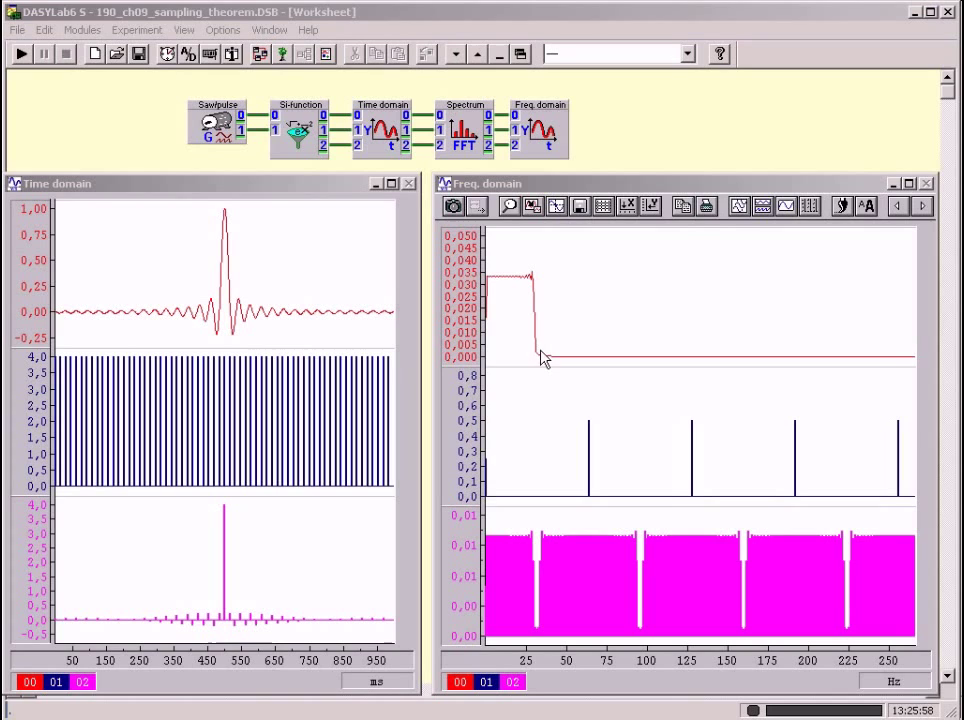
pyautogui.click(508, 205)
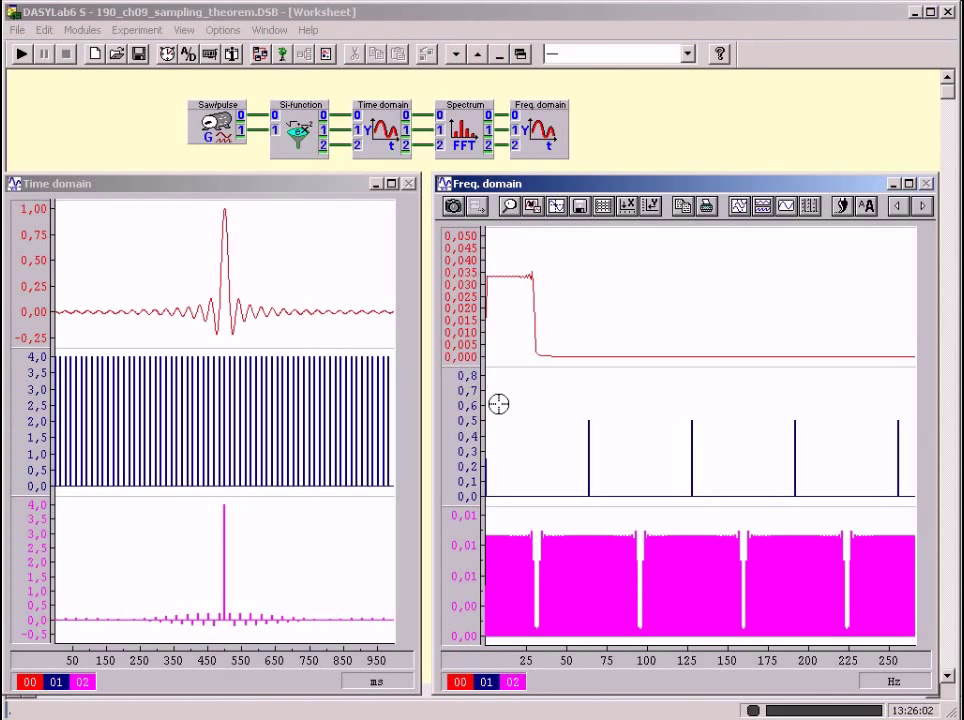
pyautogui.moveTo(489, 507); pyautogui.dragTo(706, 650)
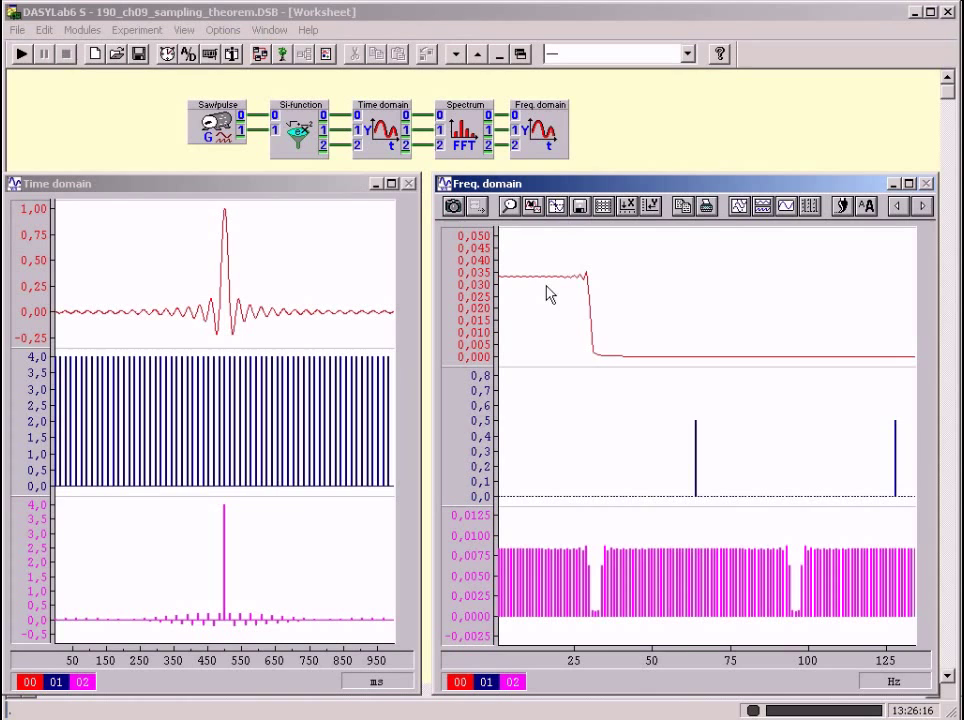
pyautogui.click(532, 207)
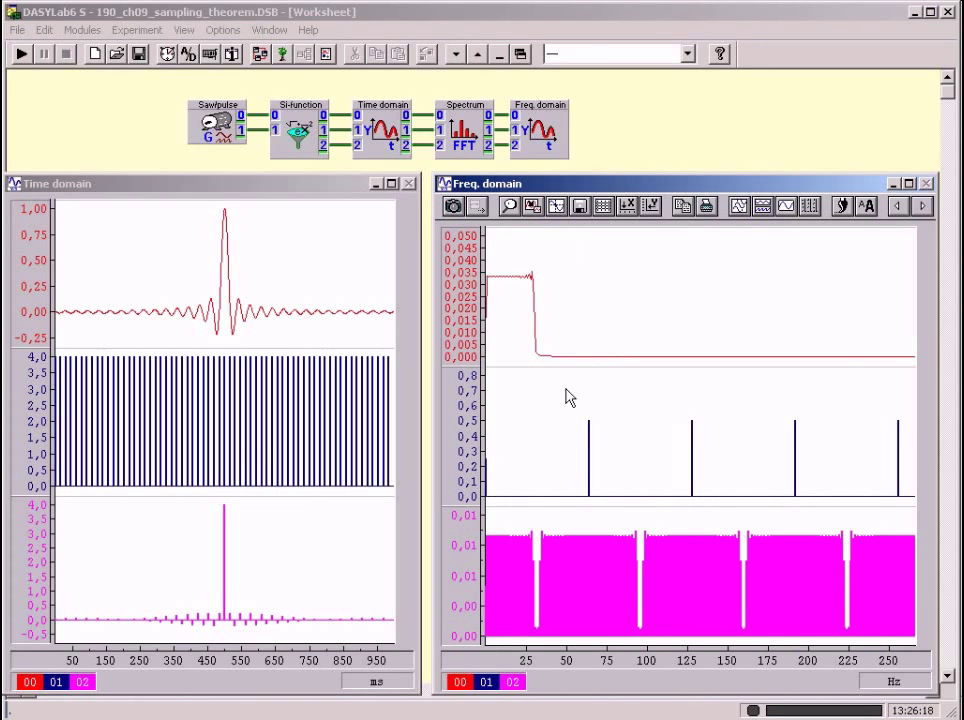